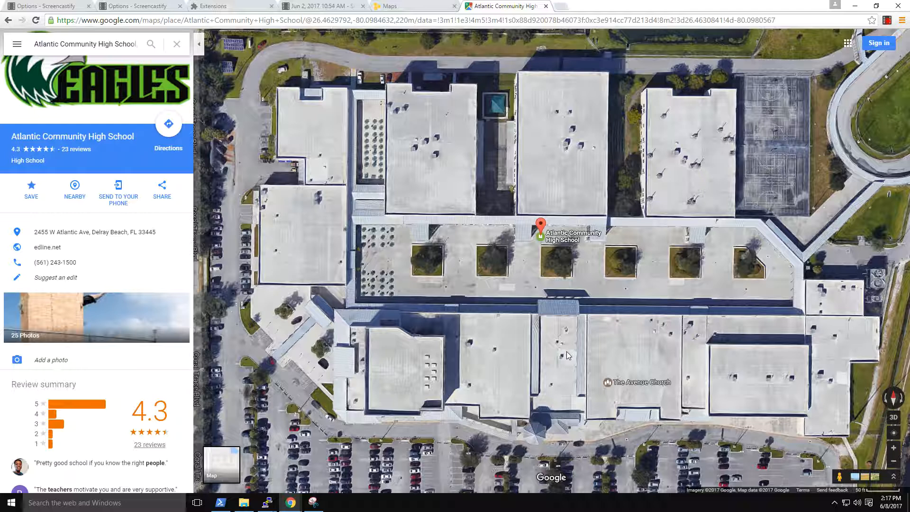
Switch to Snipping Tool and capture a rectangular snip of the Atlantic Community High School campus in the satellite view.
left_click(318, 505)
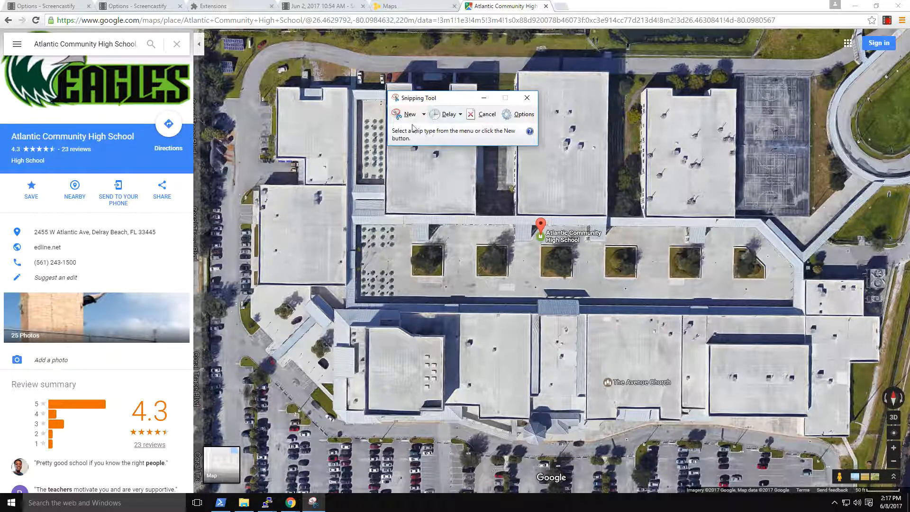
left_click(424, 116)
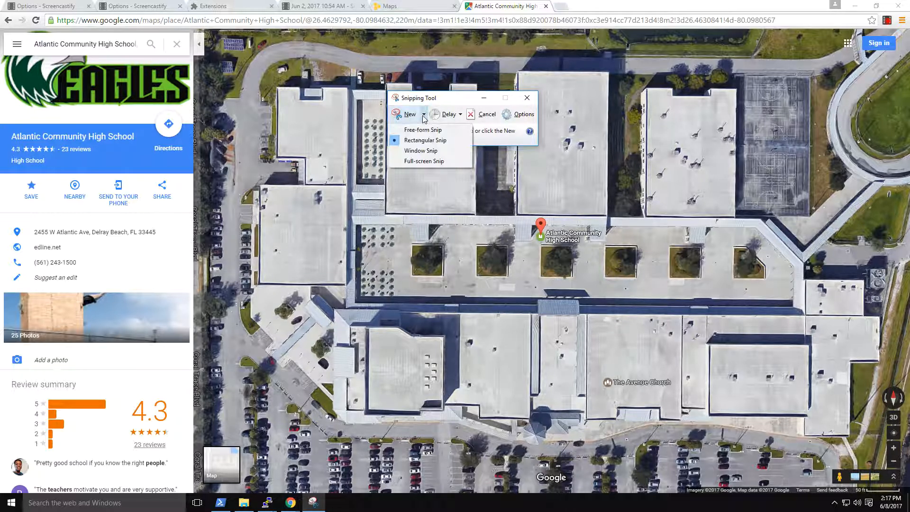
left_click(425, 140)
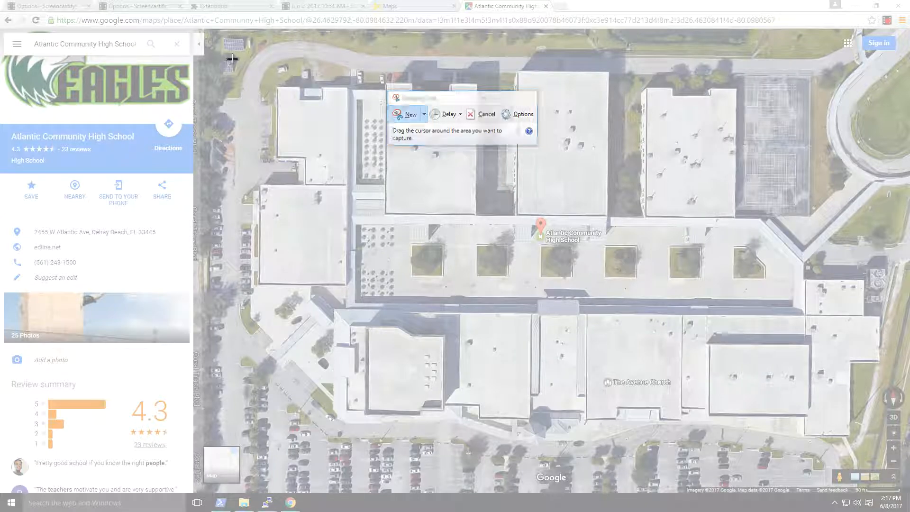
left_click_drag(231, 58, 900, 452)
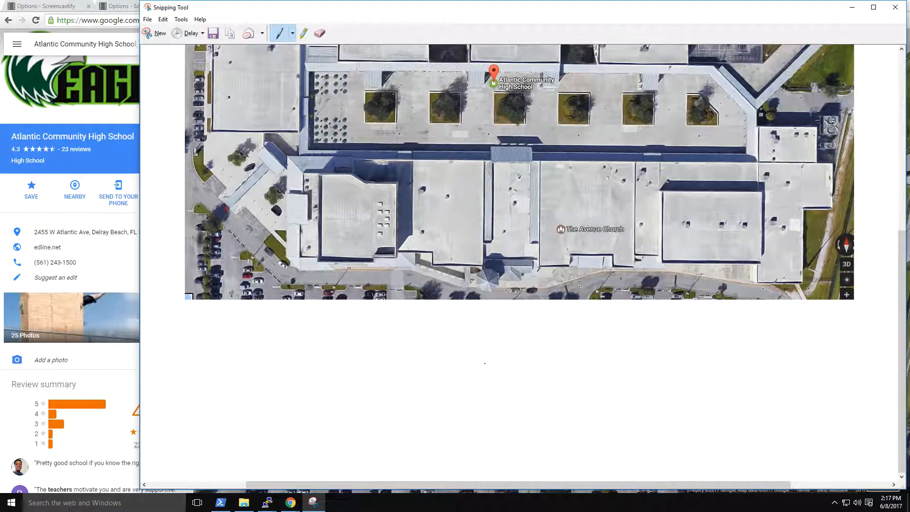
Save the campus snip as the PNG image Atlantic_CHS_Campus in the Pictures folder.
left_click(149, 20)
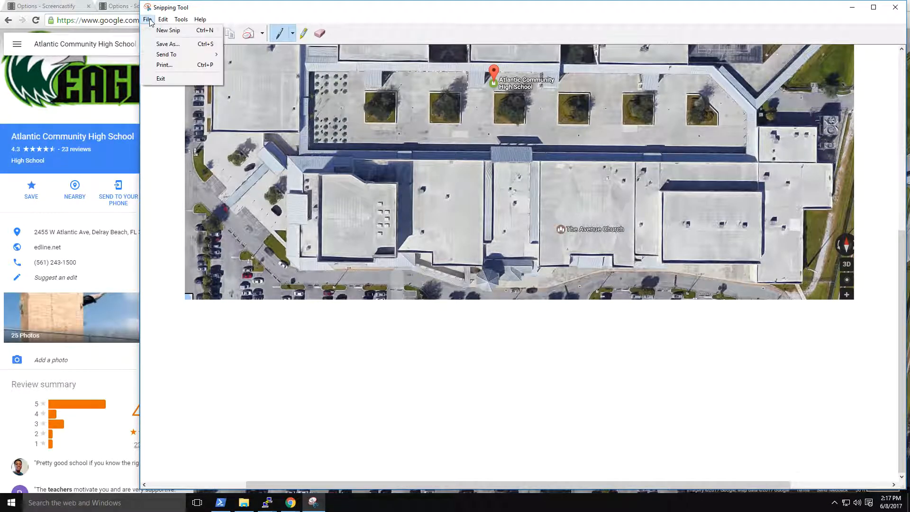
left_click(167, 44)
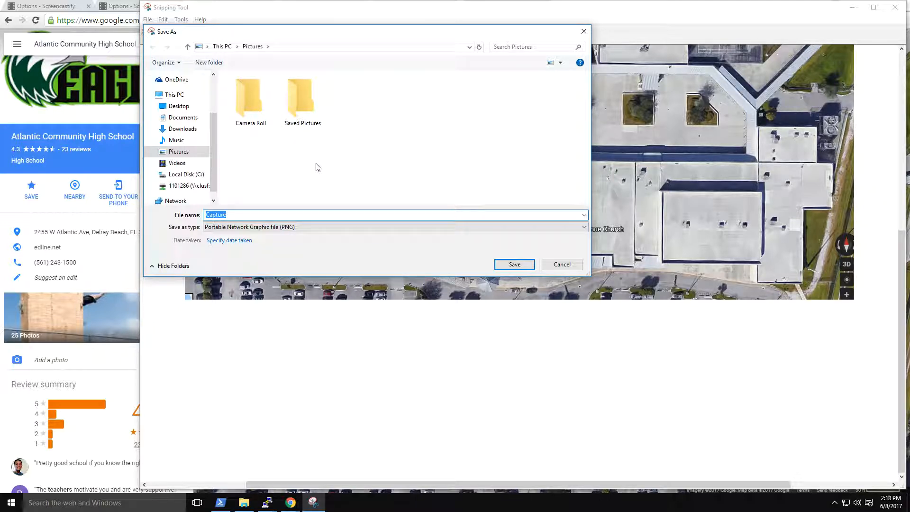
type("Atlantic_CHS_Campus")
left_click(514, 264)
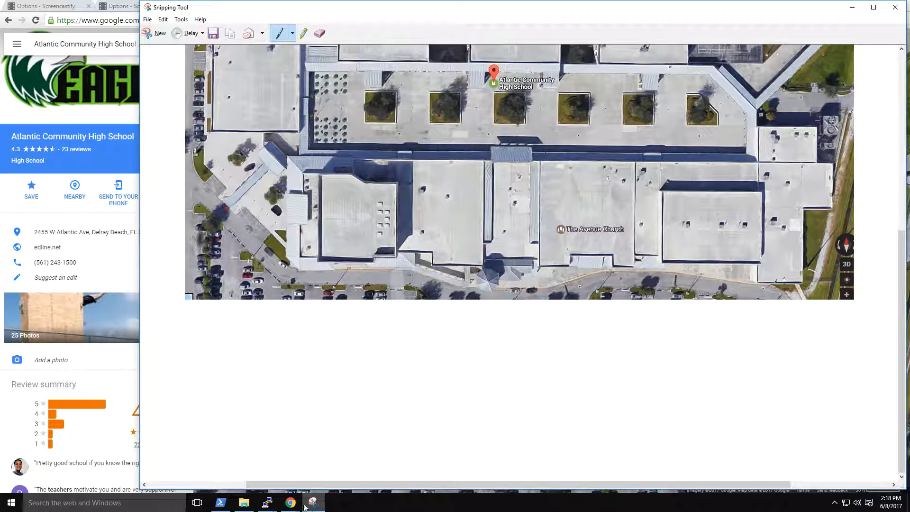
Switch to the HiveManager maps and upload Atlantic_CHS_Campus from Pictures as a map image, accepting the automatic resize.
mouse_move(291, 502)
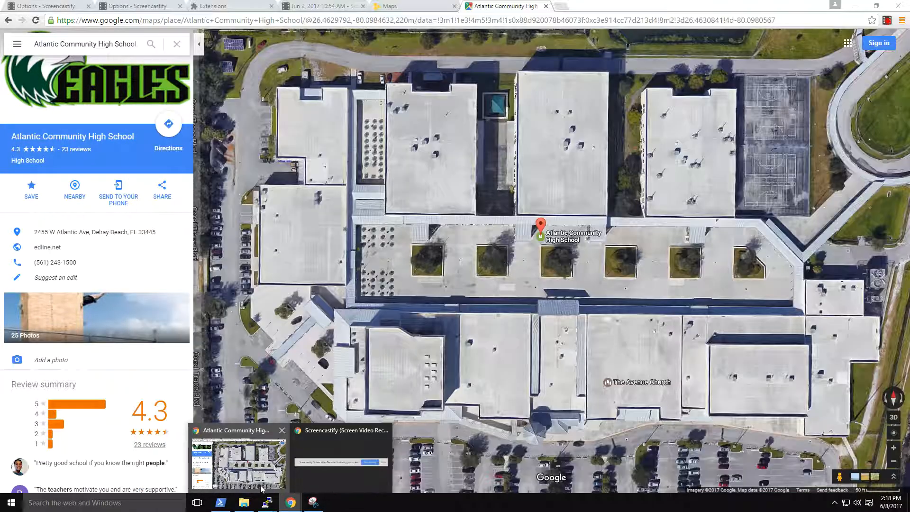
left_click(262, 488)
left_click(392, 6)
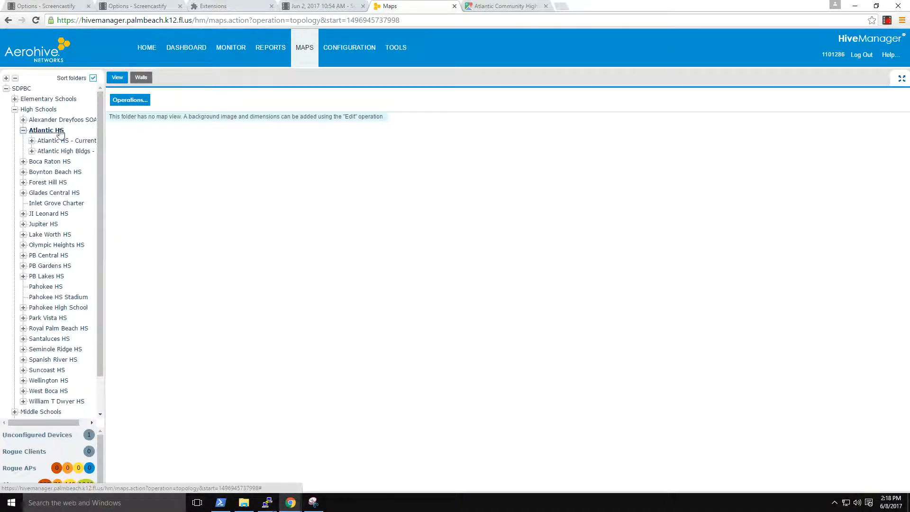
left_click(129, 100)
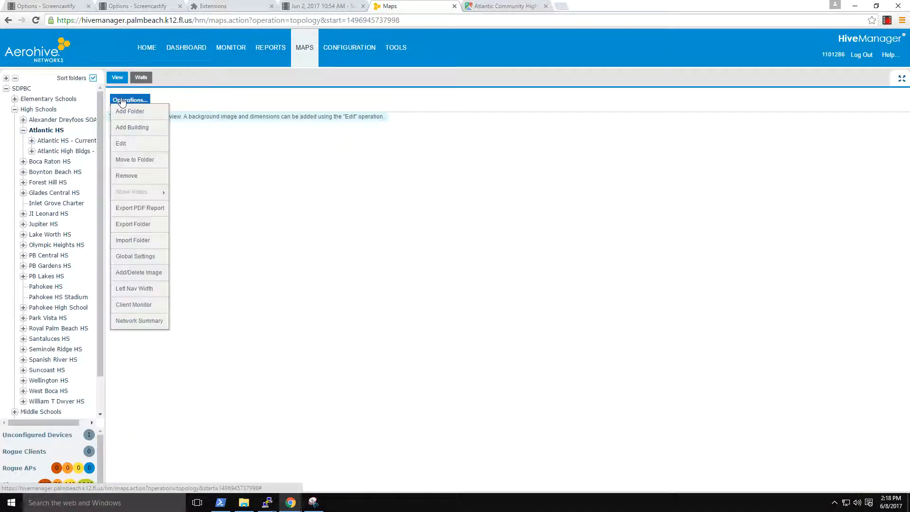
left_click(150, 273)
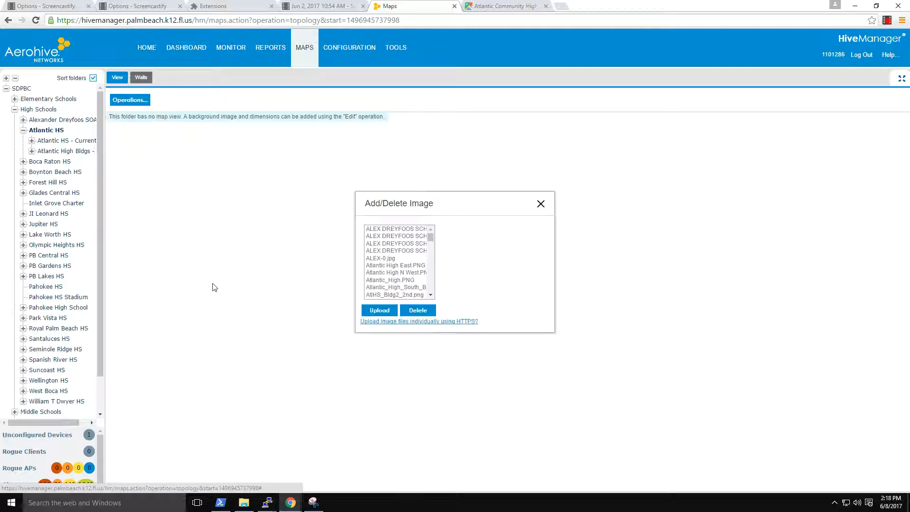
left_click(380, 314)
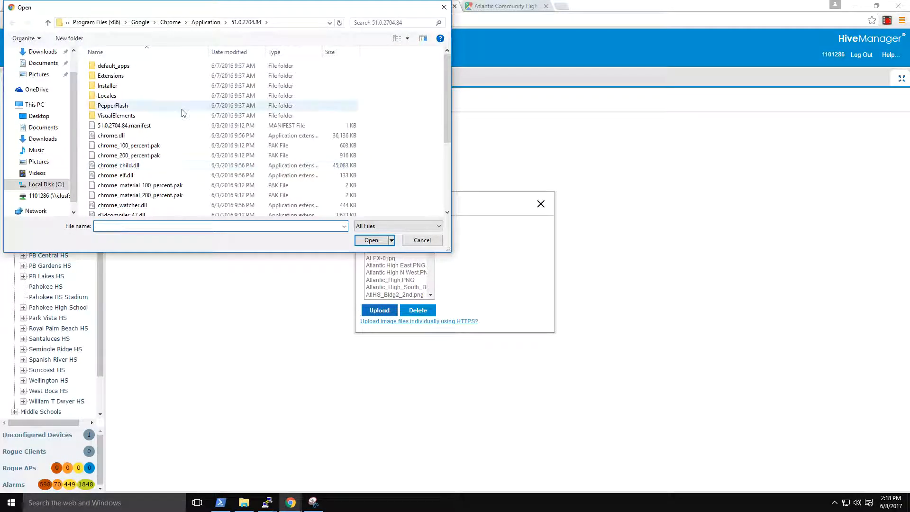
left_click(39, 75)
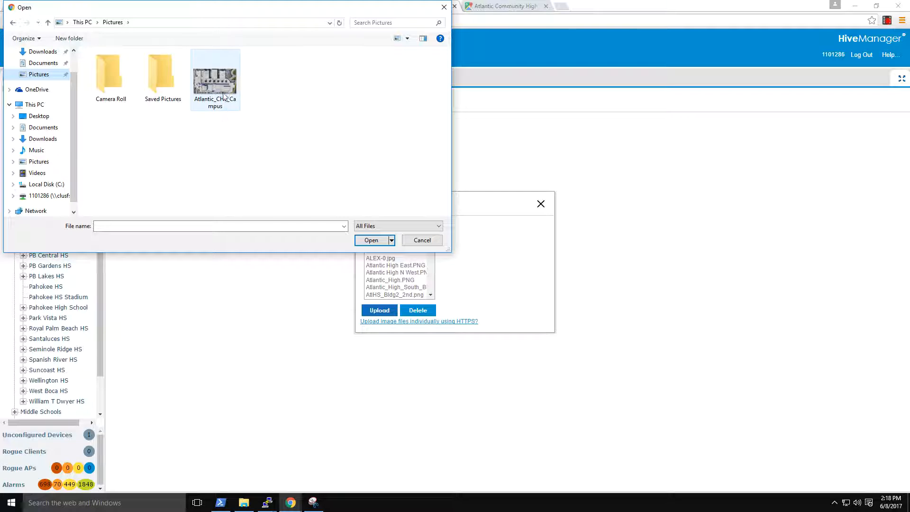
left_click(225, 95)
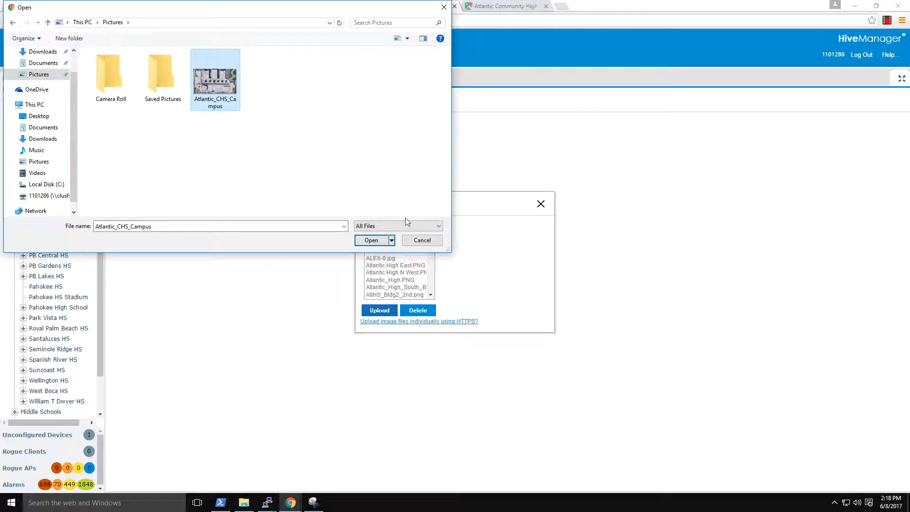
left_click(374, 240)
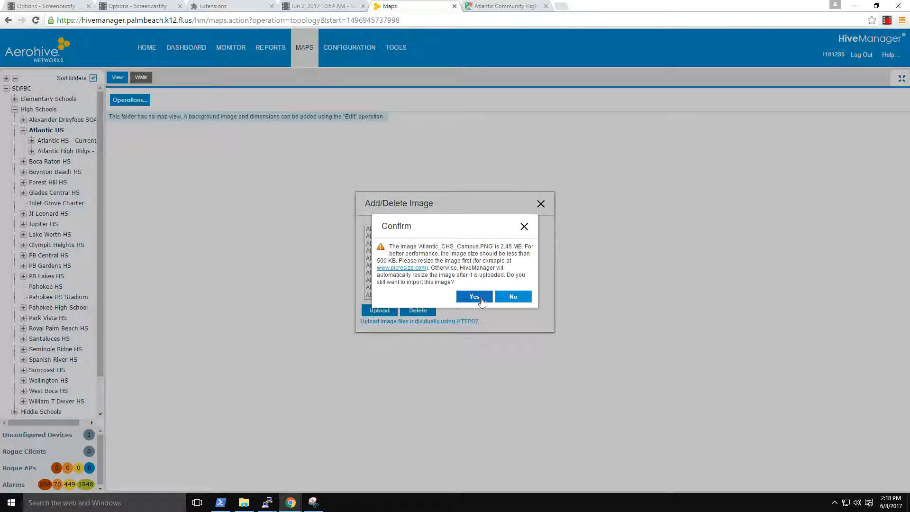
left_click(475, 297)
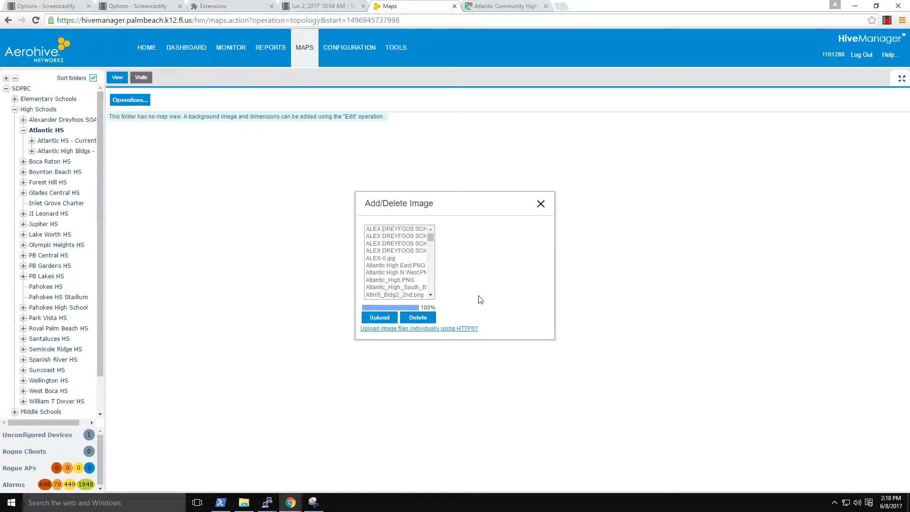
left_click(541, 204)
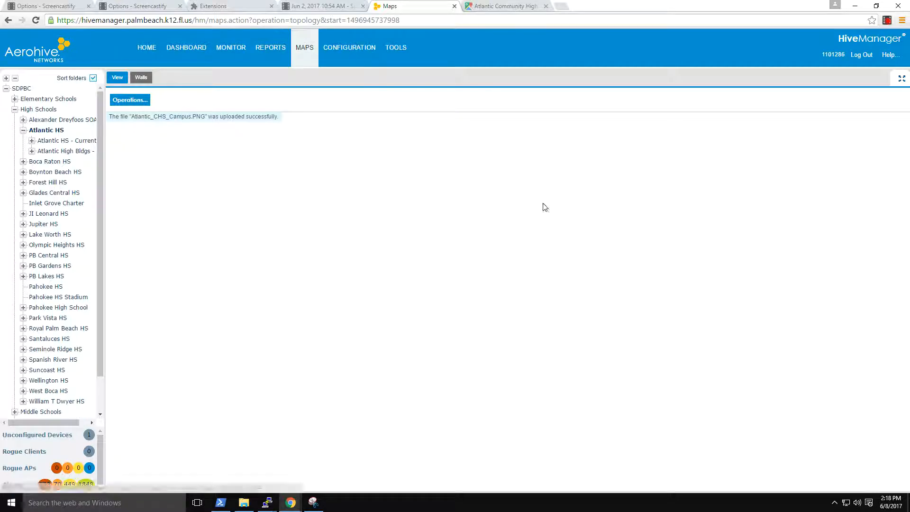
Edit the Atlantic HS folder and choose Atlantic_CHS_Campus as its background image.
left_click(128, 100)
left_click(124, 144)
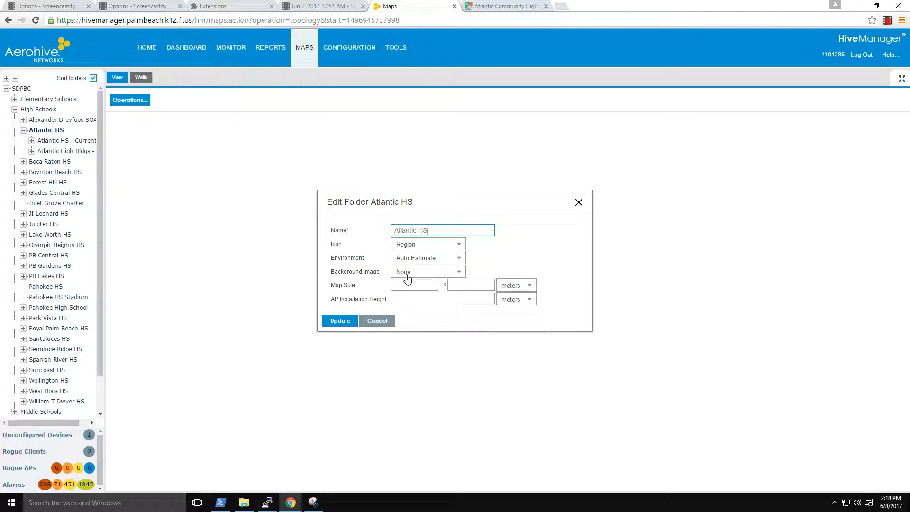
left_click(459, 274)
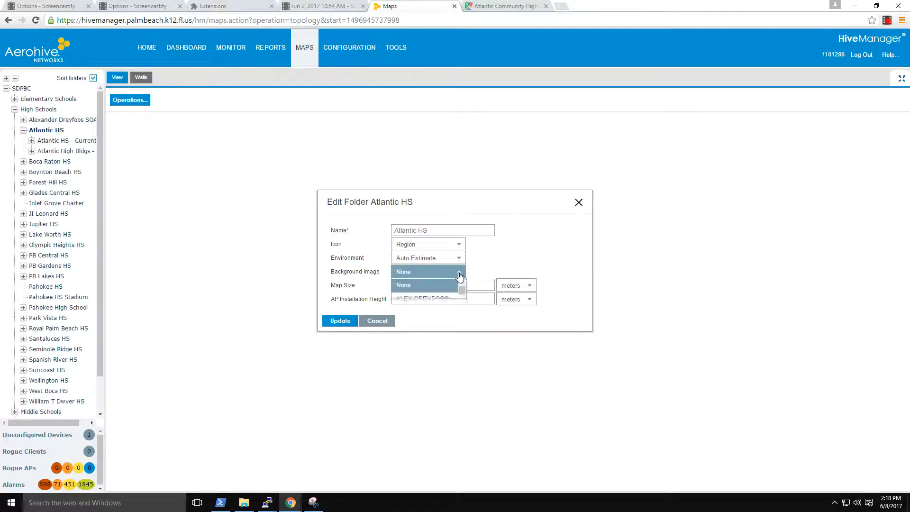
scroll(461, 308, "down", 3)
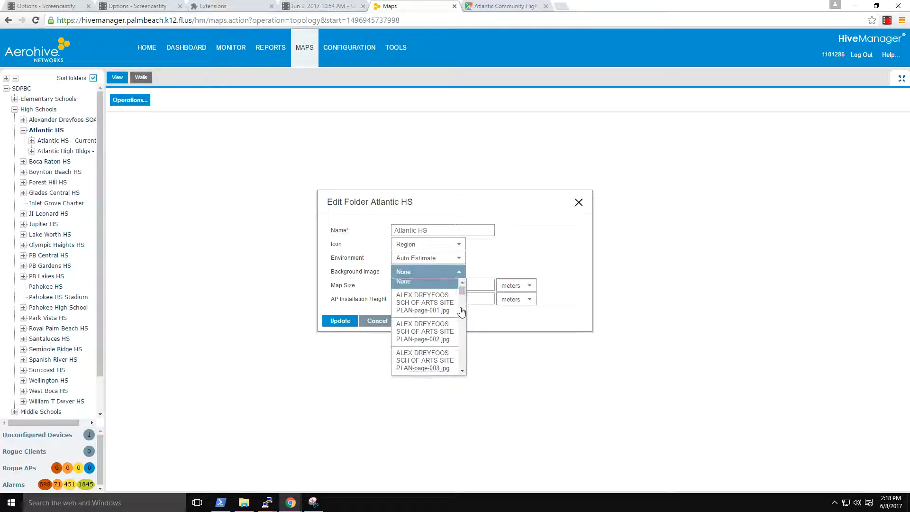
scroll(460, 312, "down", 1)
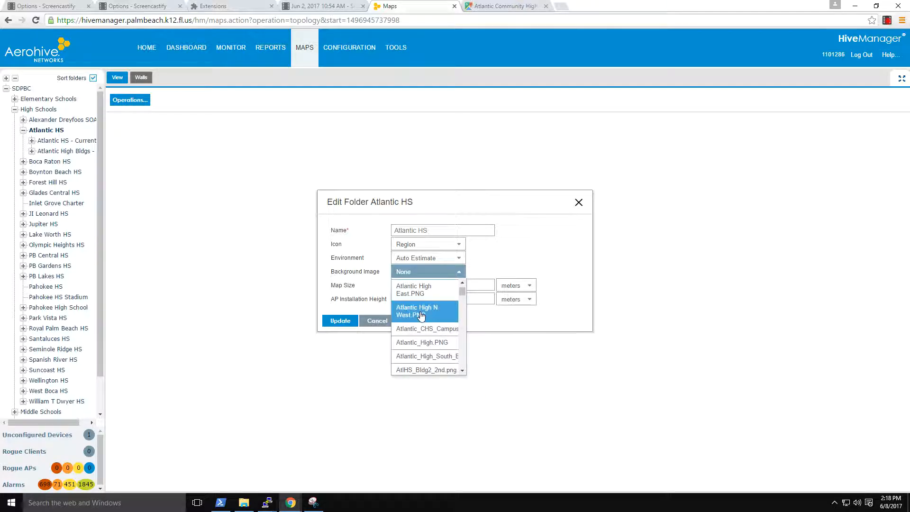
left_click(432, 329)
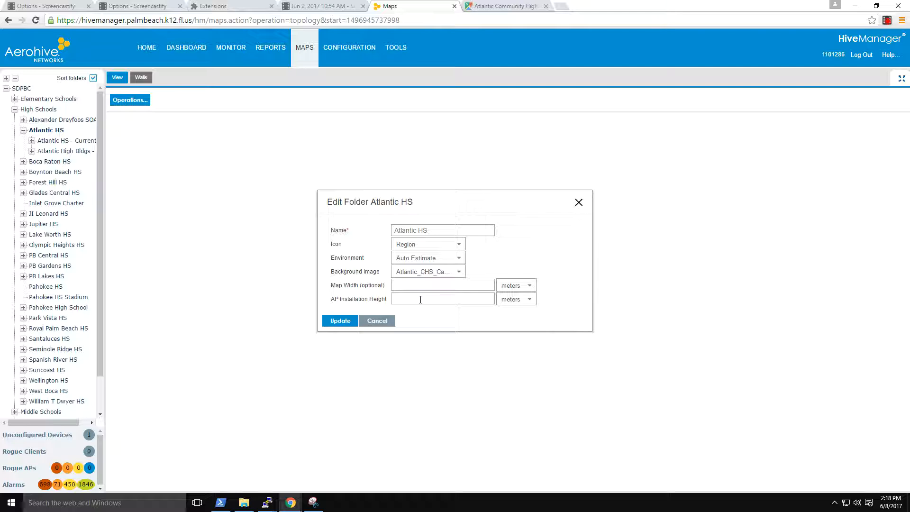
Set the Atlantic HS folder's units to feet, map width to 1000 and AP installation height to 8, and update the folder.
left_click(514, 289)
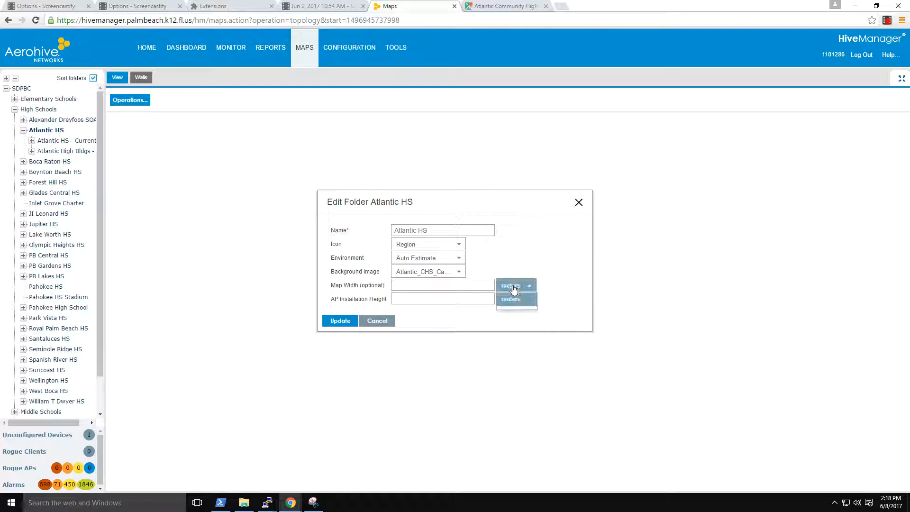
left_click(514, 313)
left_click(508, 304)
left_click(507, 326)
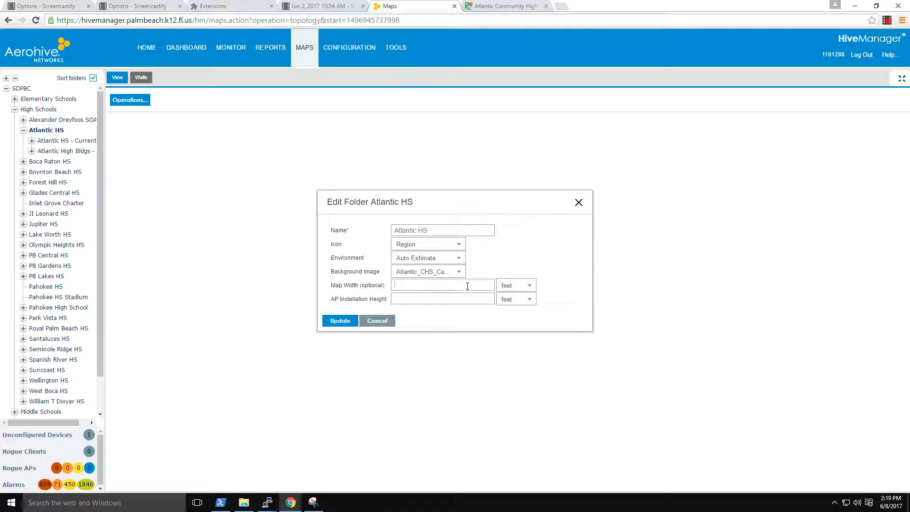
left_click(467, 287)
type("1000")
key("Tab")
key("Tab")
type("8")
left_click(340, 321)
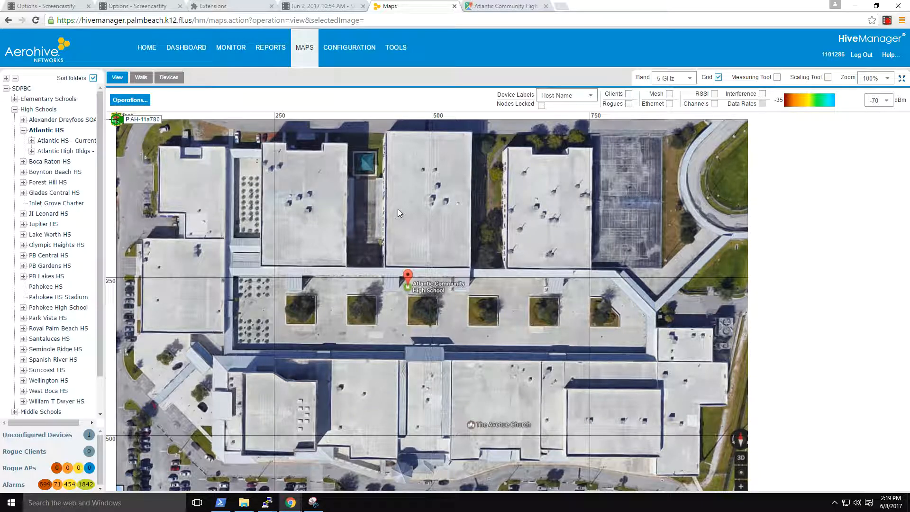
Measure the distance from the west parking lot to the east edge of the captured campus area in Google Maps, and return to HiveManager.
left_click(513, 7)
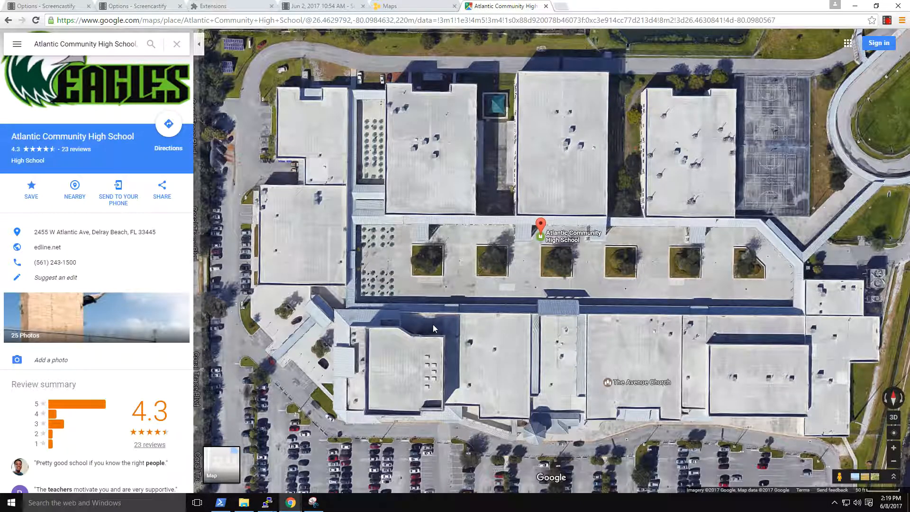
left_click(416, 8)
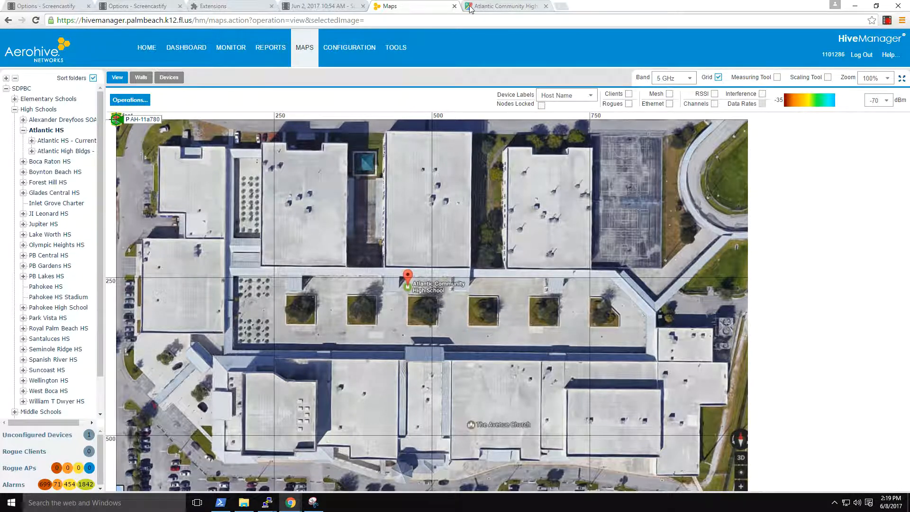
left_click(484, 8)
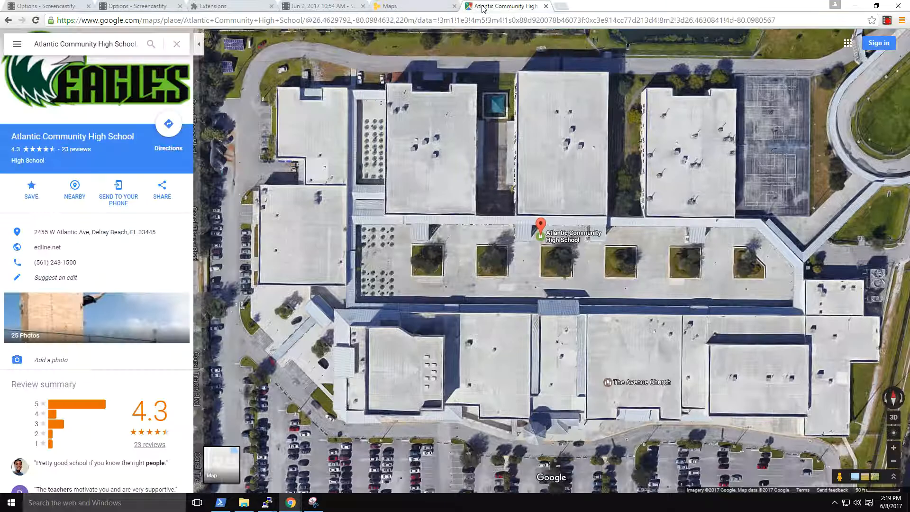
right_click(231, 203)
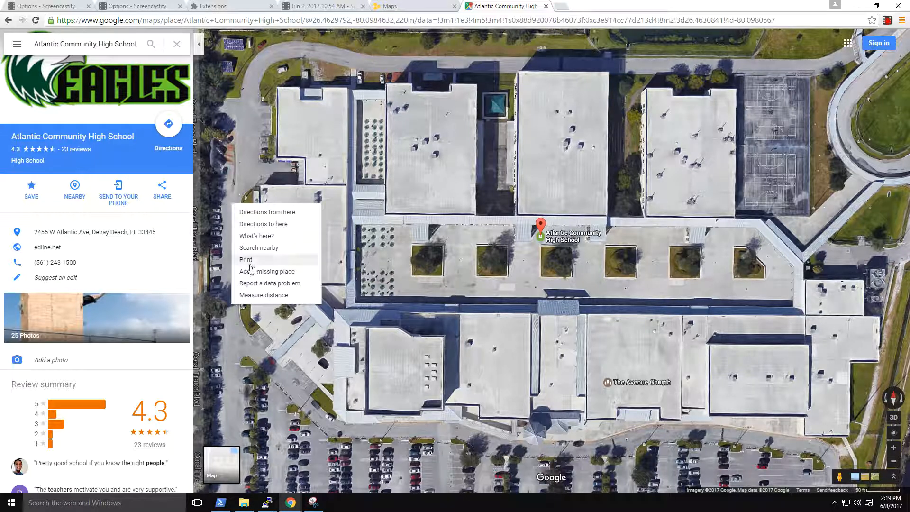
left_click(259, 295)
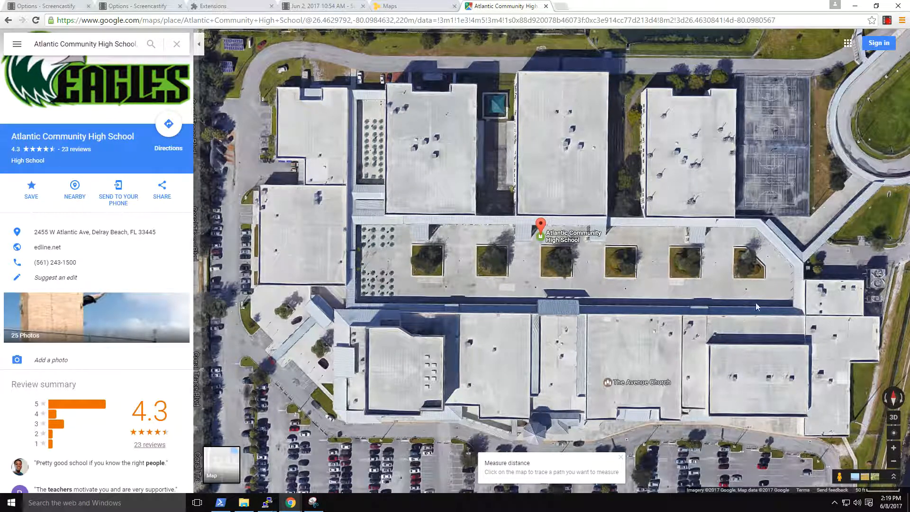
left_click(902, 239)
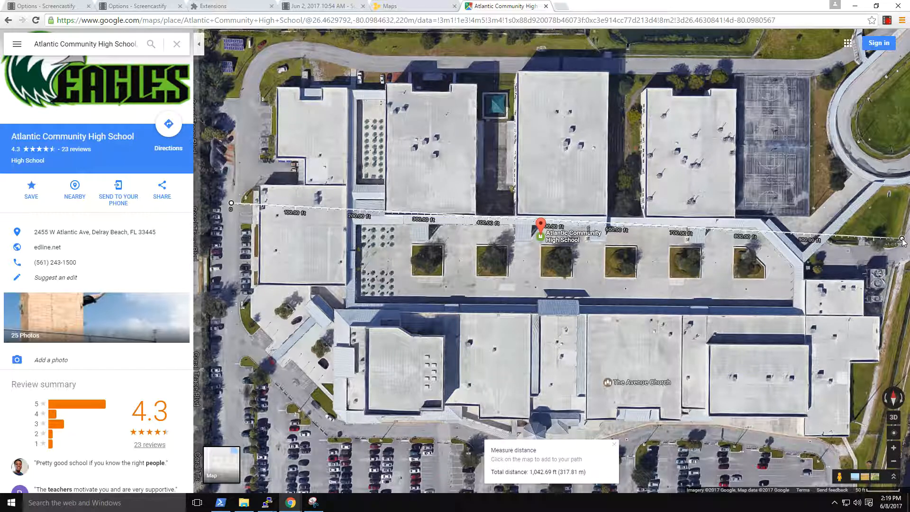
left_click_drag(902, 239, 899, 215)
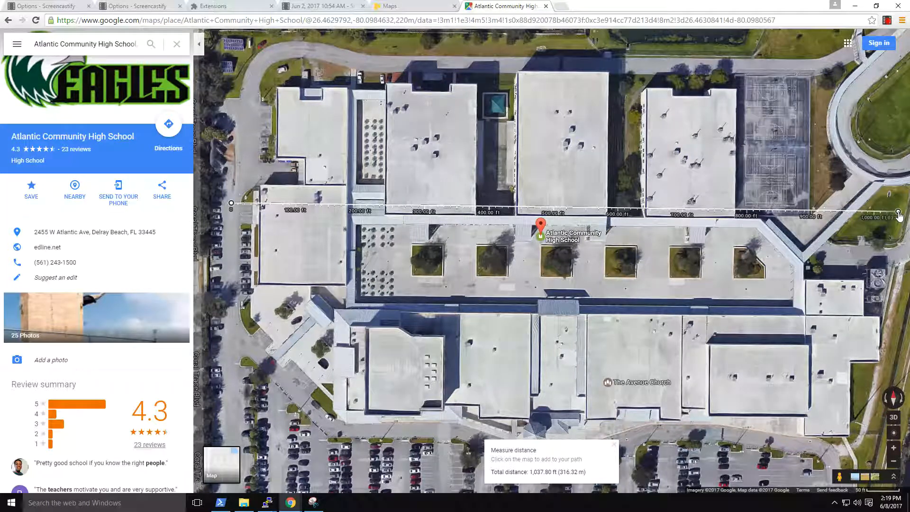
left_click_drag(899, 216, 900, 216)
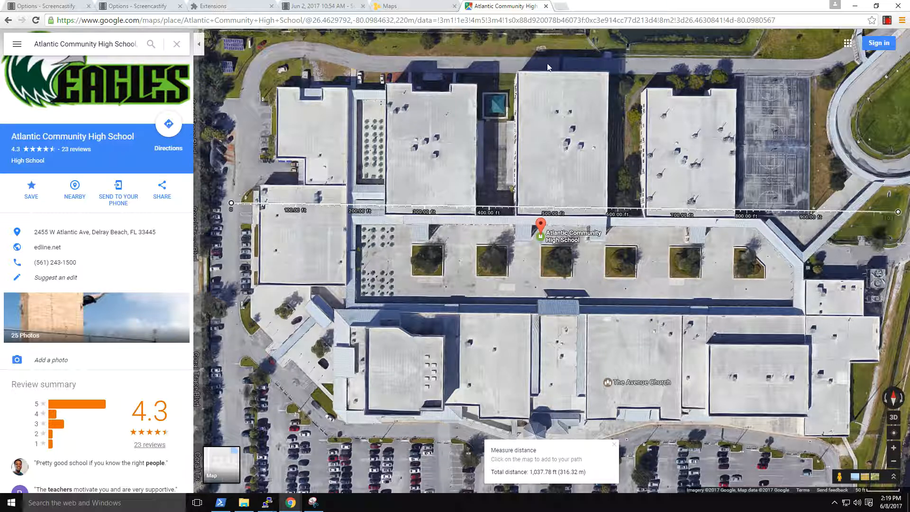
left_click(439, 9)
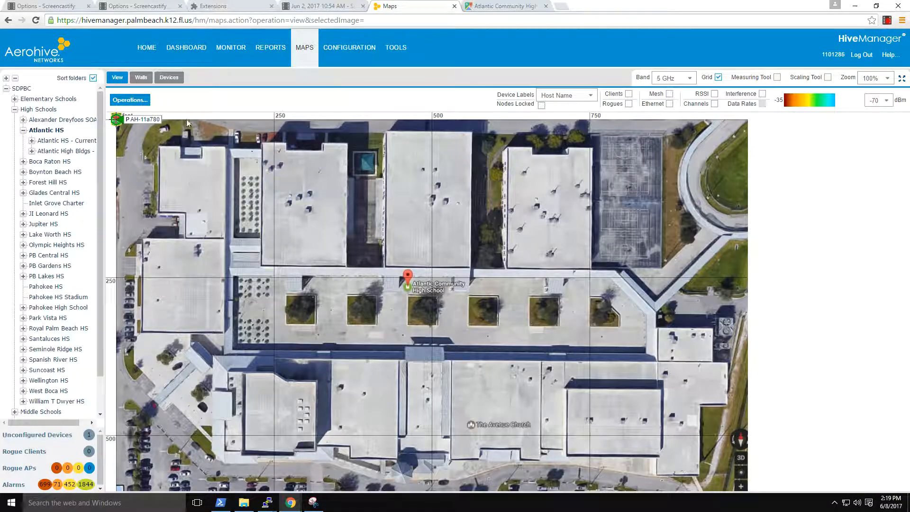
Set the Atlantic HS folder's map width to 1040 feet and update the folder.
left_click(122, 100)
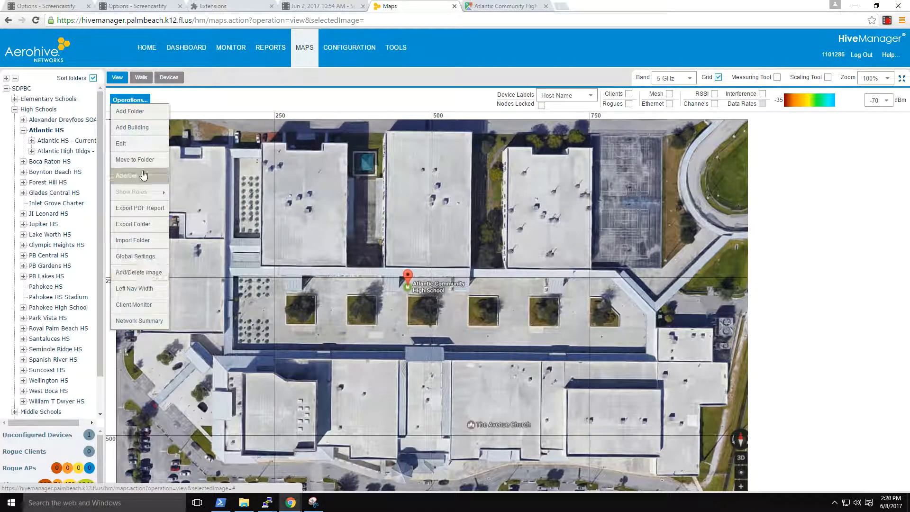
left_click(137, 144)
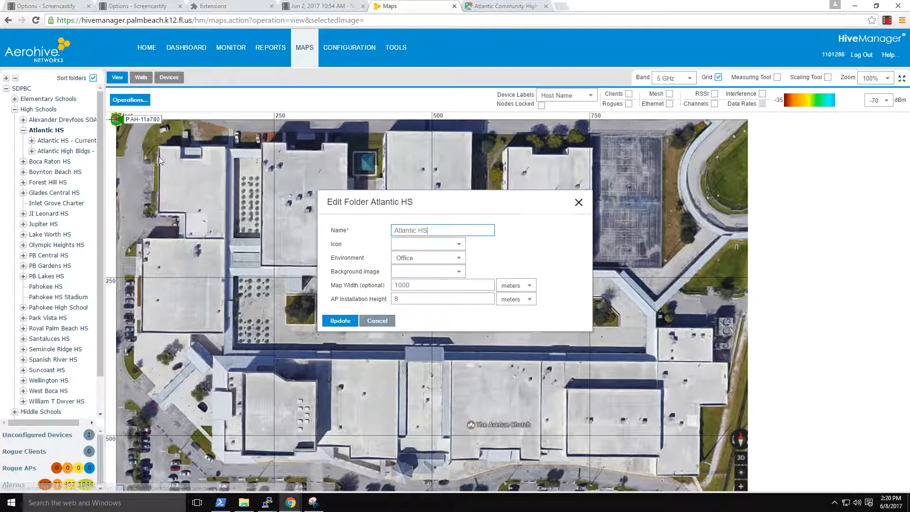
left_click(419, 287)
key("BackSpace")
key("BackSpace")
type("40")
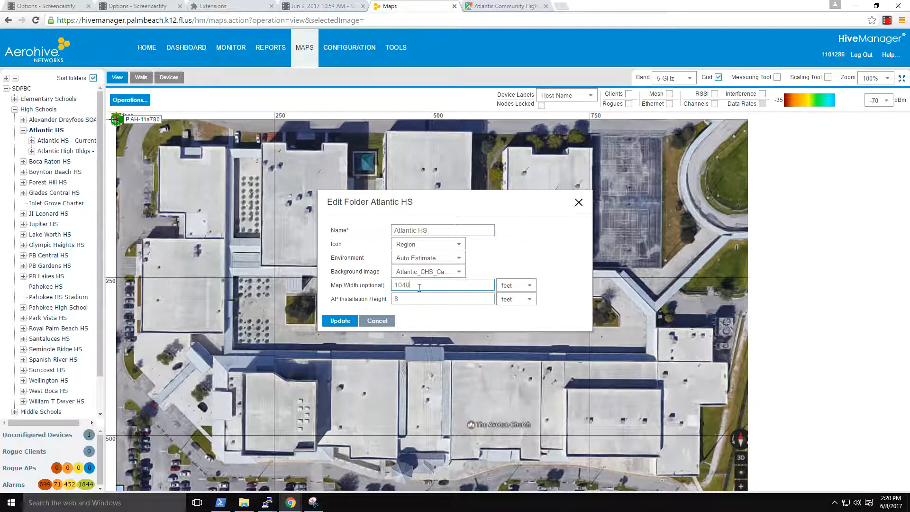
left_click(340, 319)
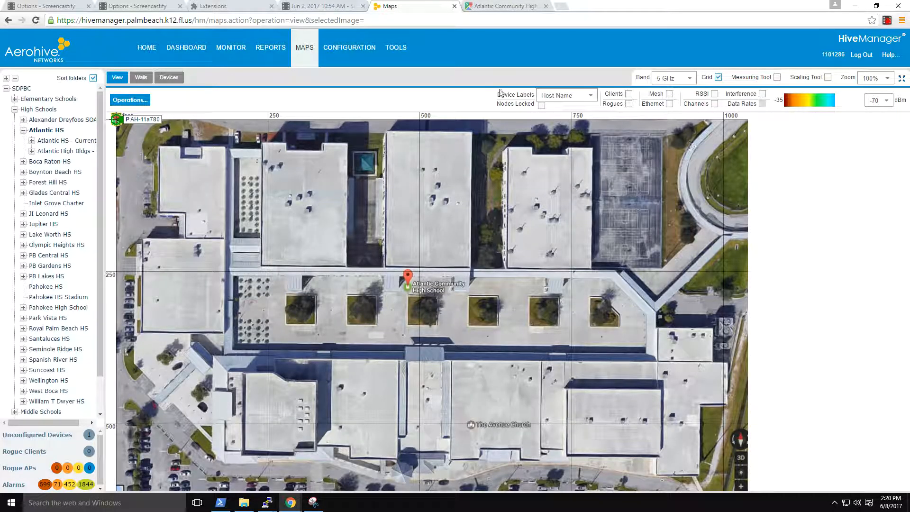
Place AH-11a780, AH-116d00, AH-11f740 and AH-1c71c0 along the campus's north edge, and the red oval marker on the northwest building.
left_click_drag(120, 123, 214, 139)
left_click_drag(124, 124, 281, 136)
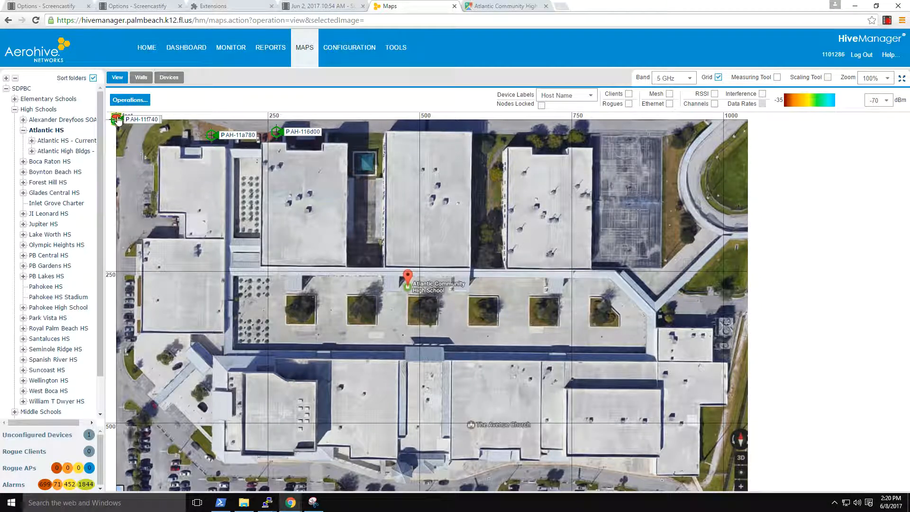
left_click_drag(125, 122, 170, 180)
left_click_drag(117, 120, 356, 134)
left_click_drag(119, 122, 425, 134)
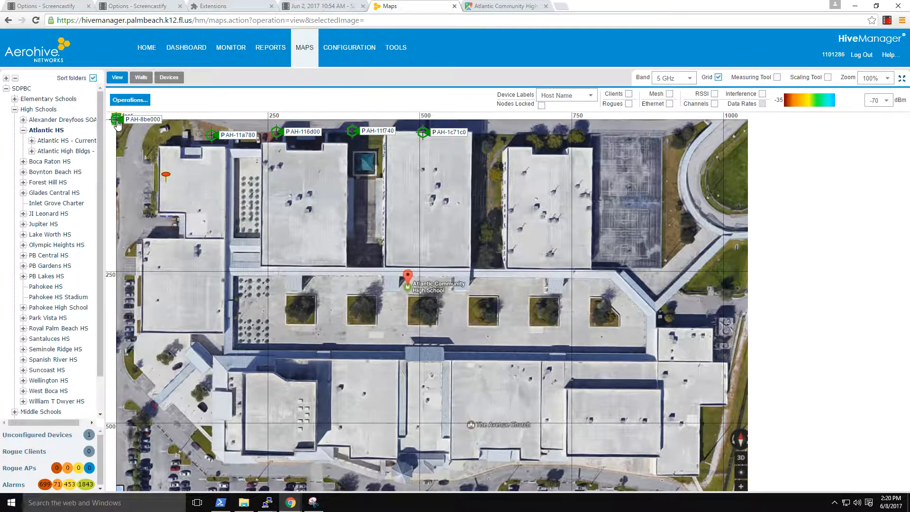
Place AH-8be000 and AH-123900 farther east along the campus's north edge, and the green building icon in the central courtyard.
left_click_drag(124, 123, 482, 135)
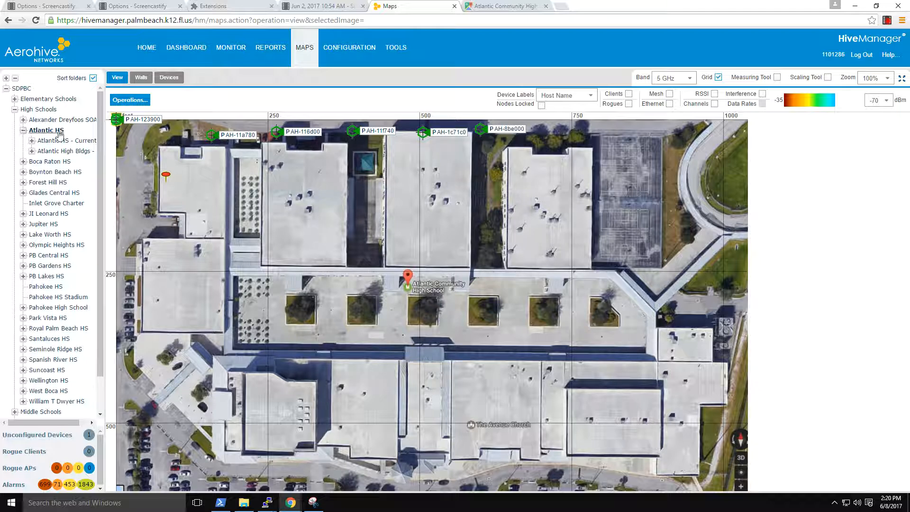
left_click_drag(116, 119, 567, 136)
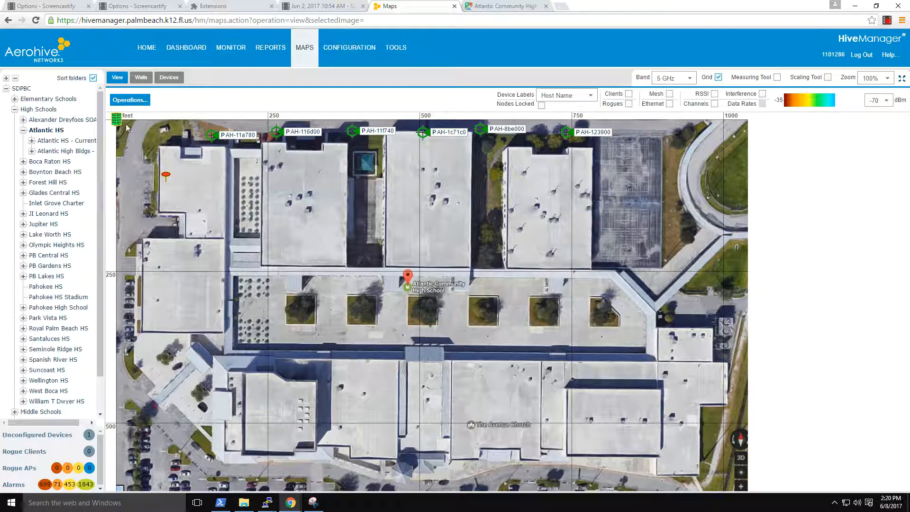
left_click_drag(117, 120, 320, 295)
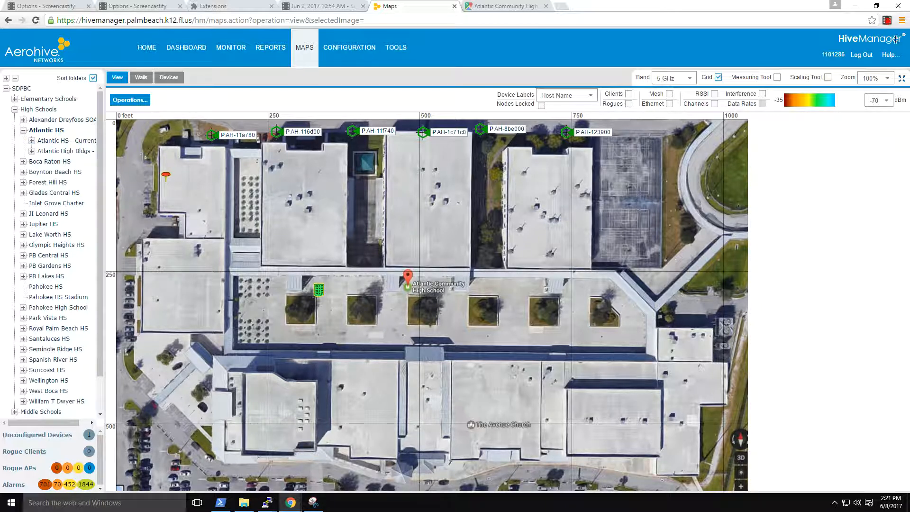
left_click(887, 20)
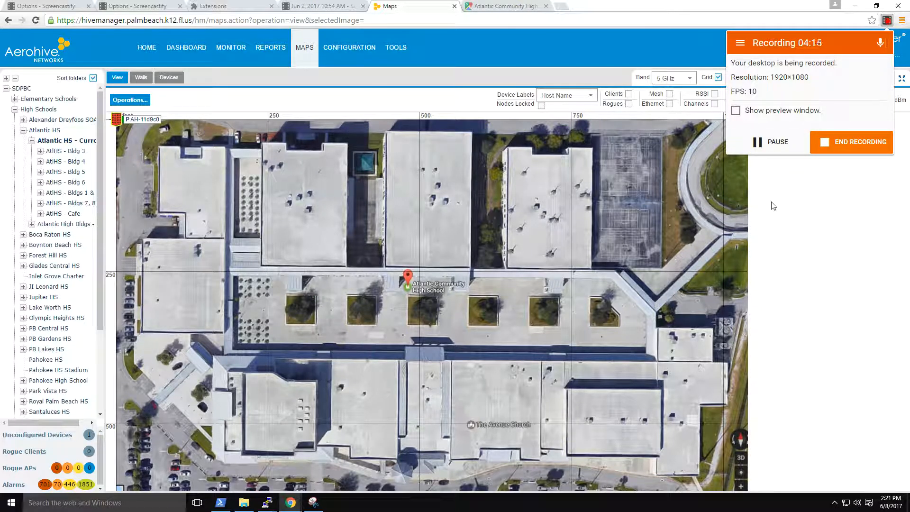
left_click(887, 20)
left_click(887, 21)
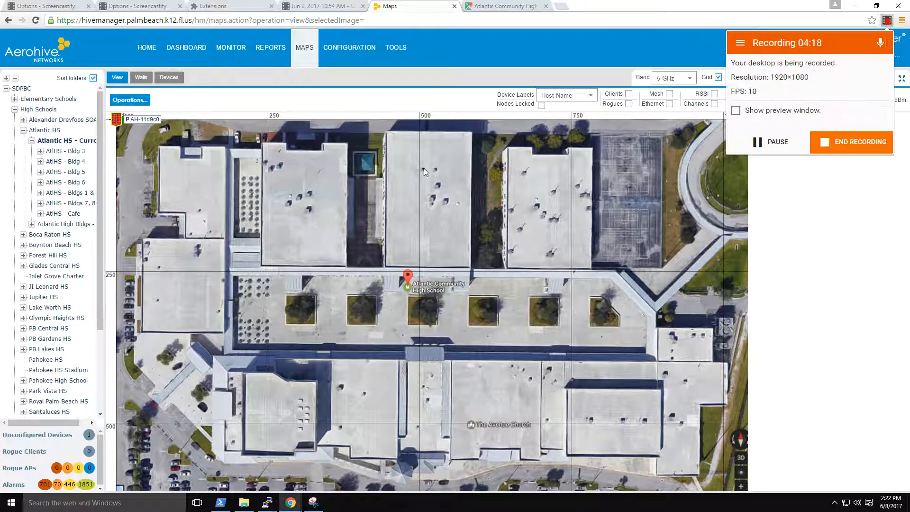
Open the Atlantic HS - Current folder and place a green building icon on the second north-row building and AtlHS - Bldgs 1 & 2 on the south-central building.
left_click(51, 131)
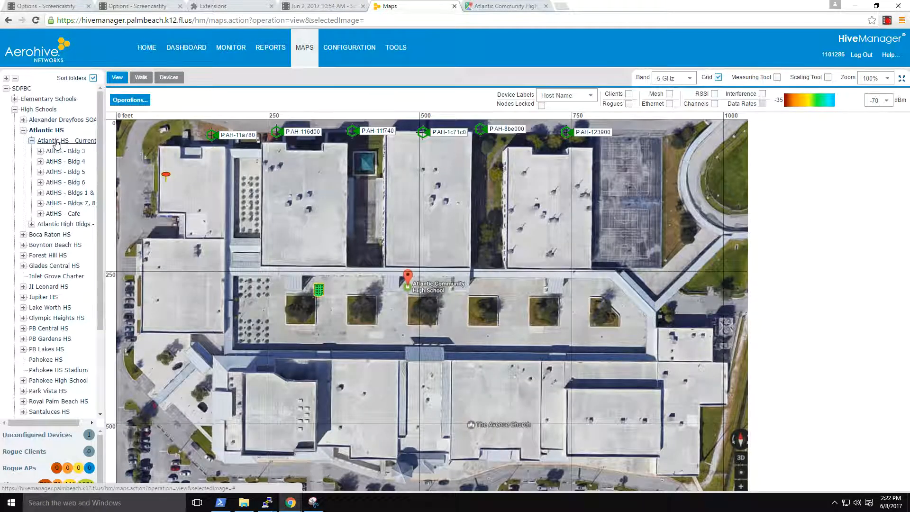
left_click(57, 141)
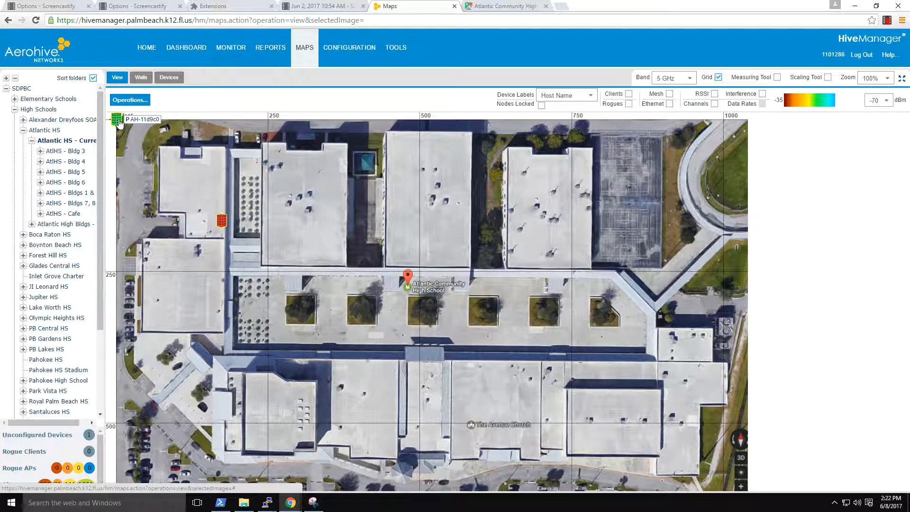
left_click_drag(118, 124, 307, 245)
left_click_drag(119, 124, 445, 232)
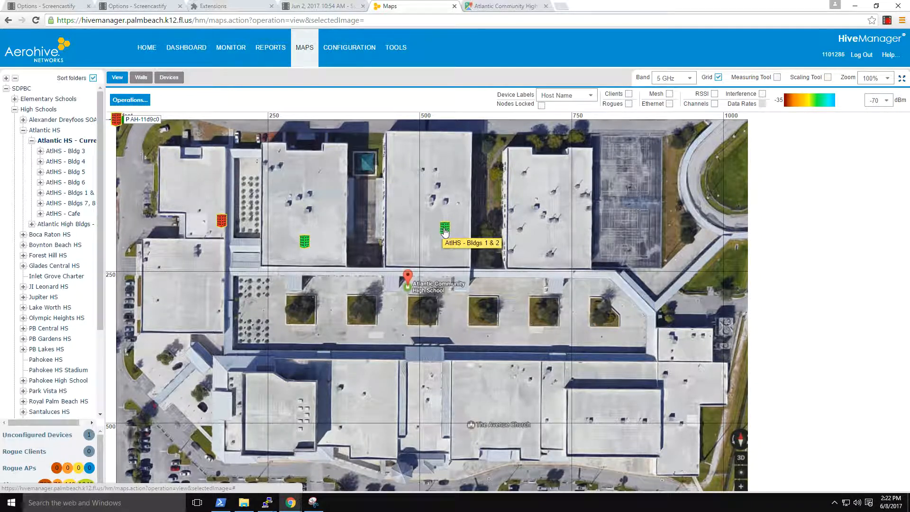
left_click_drag(443, 229, 464, 405)
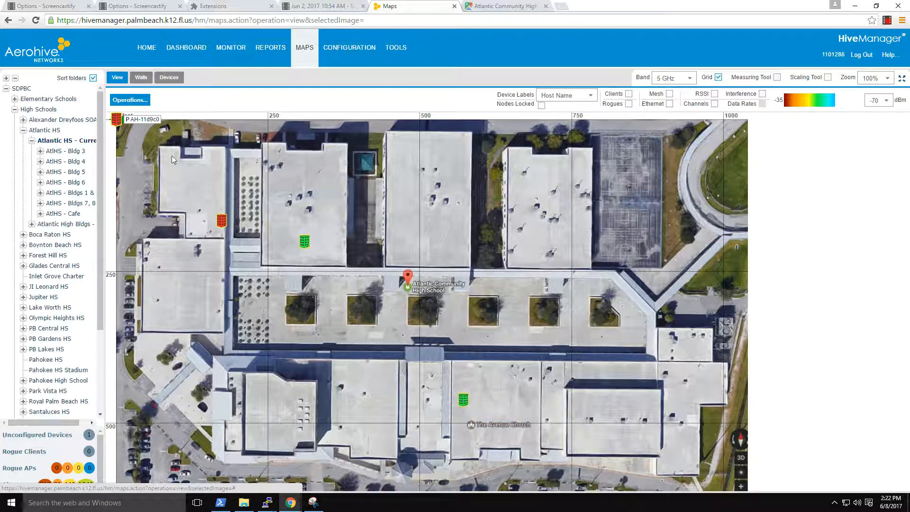
Place AH-11d9c0 at the northwest building's north edge, AtlHS - Bldgs 7, 8 on the third north-row building, and the remaining icons on the northeast, west and southwest buildings.
mouse_move(120, 121)
left_mouse_down()
mouse_move(218, 175)
mouse_move(454, 223)
mouse_move(550, 225)
left_mouse_up()
left_click_drag(117, 120, 202, 147)
left_click_drag(114, 119, 154, 168)
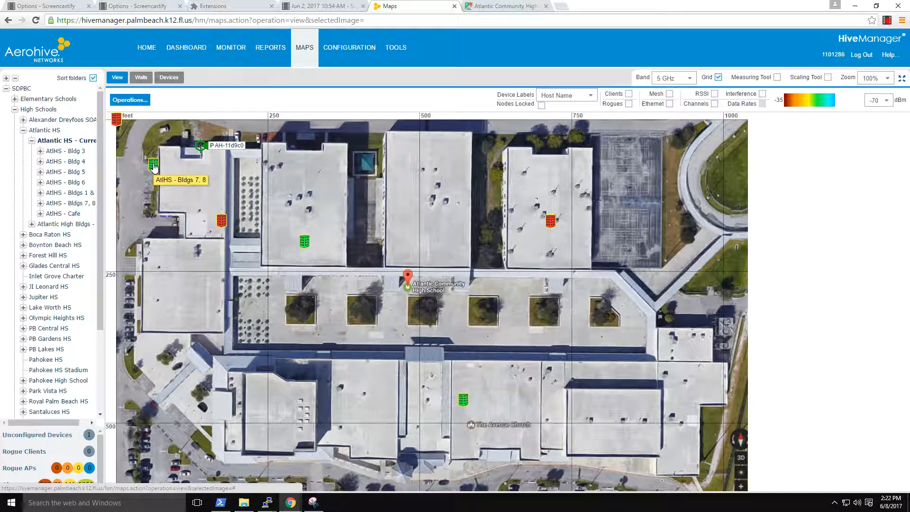
mouse_move(154, 167)
left_mouse_down()
mouse_move(319, 202)
mouse_move(436, 210)
left_mouse_up()
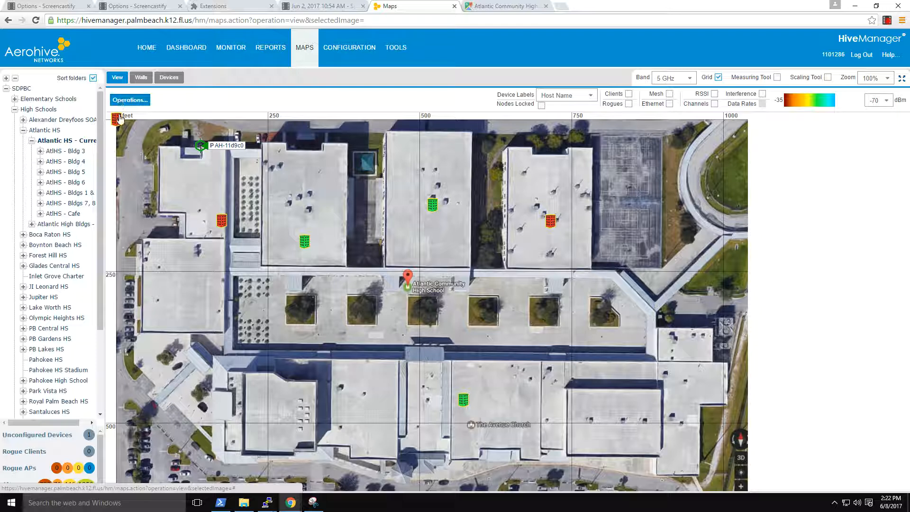
mouse_move(118, 119)
left_mouse_down()
mouse_move(188, 349)
mouse_move(185, 291)
left_mouse_up()
mouse_move(118, 119)
left_mouse_down()
mouse_move(308, 362)
mouse_move(284, 409)
left_mouse_up()
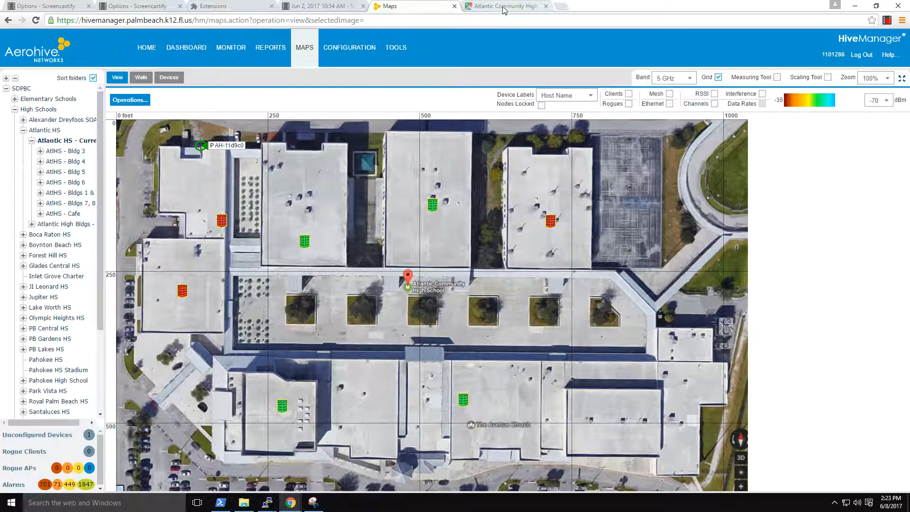
Open the 1st floor map of AtlHS - Bldg 3, and clear the previous distance measurement in Google Maps.
left_click(41, 151)
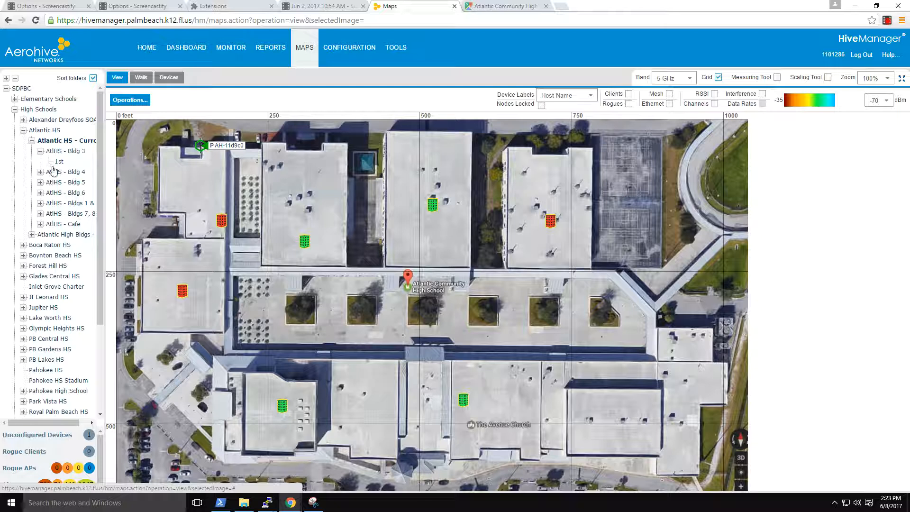
left_click(60, 162)
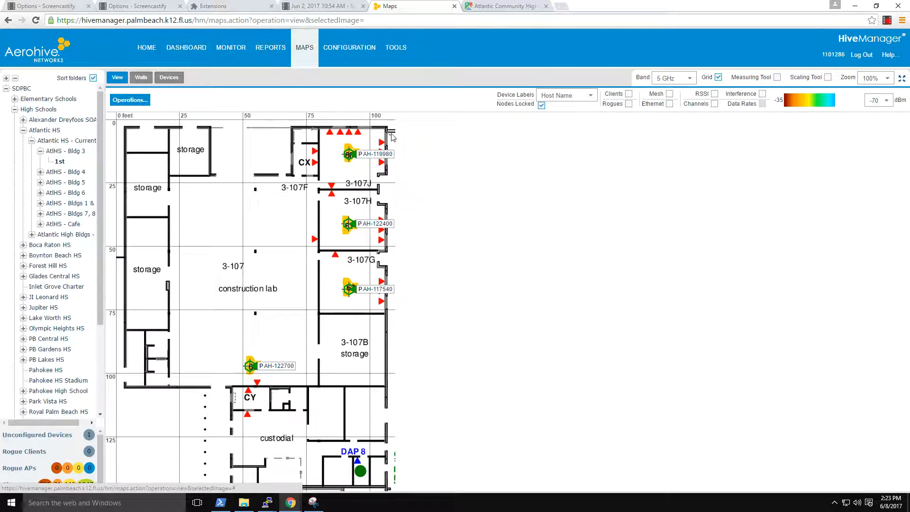
left_click(493, 6)
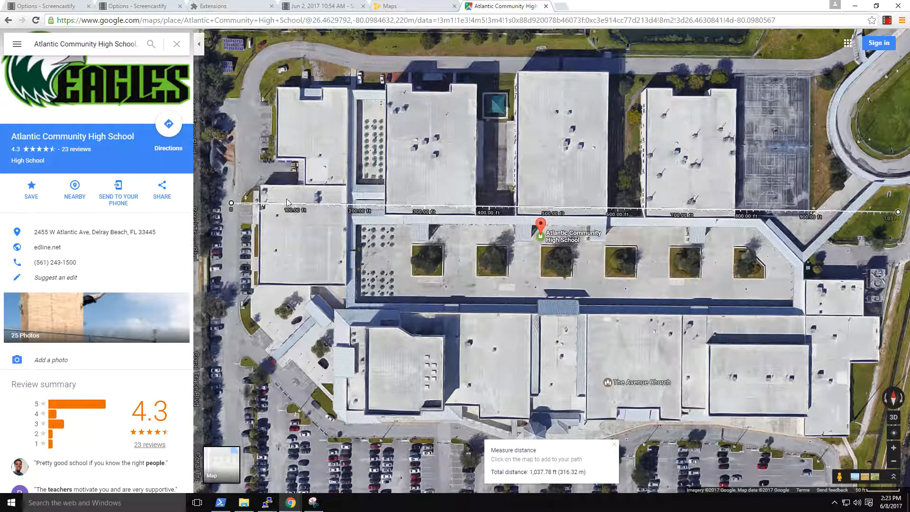
right_click(231, 203)
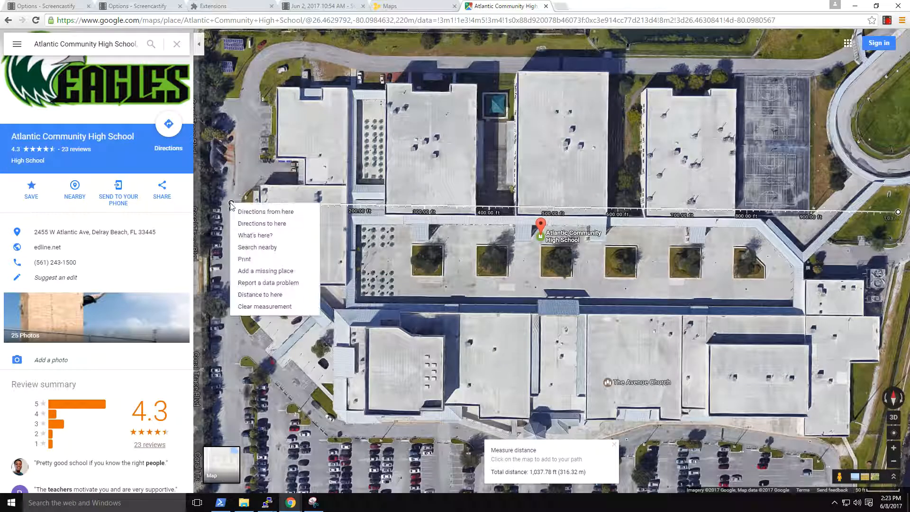
left_click(265, 306)
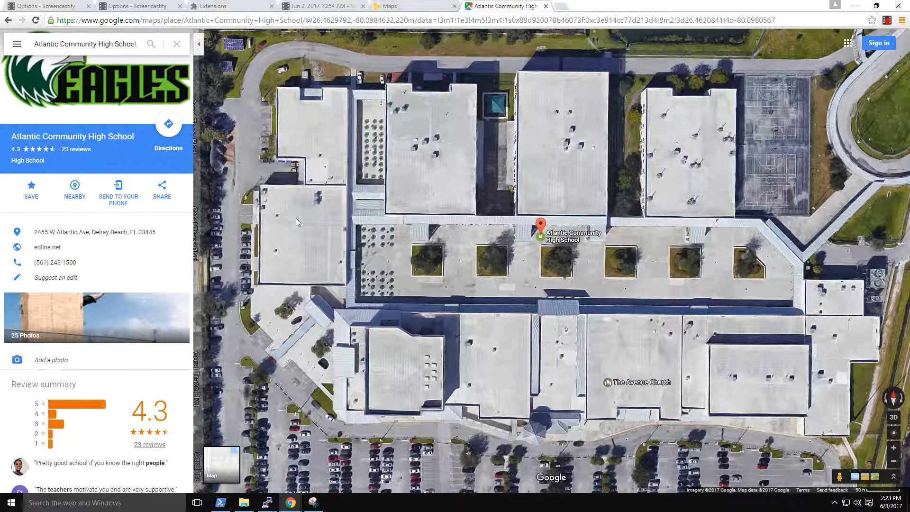
Measure the west building's width along its north wall, from the northwest corner to the northeast corner.
right_click(260, 185)
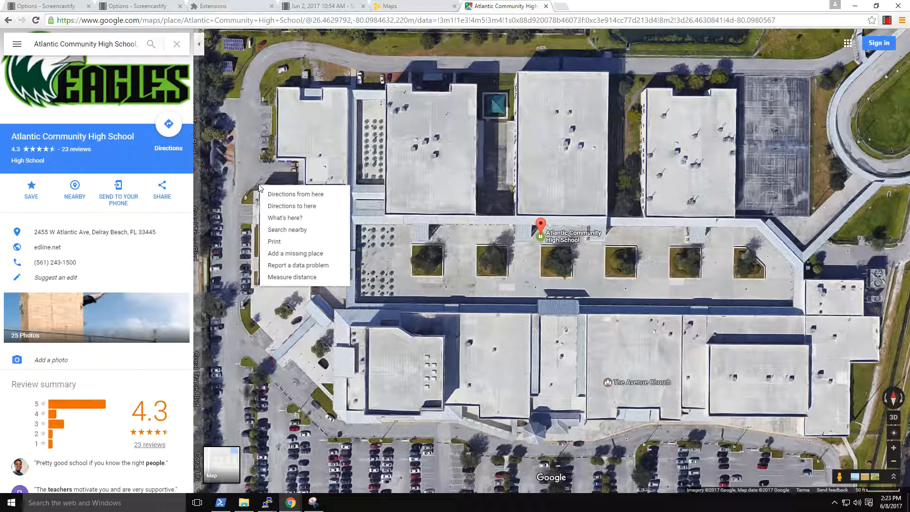
left_click(278, 279)
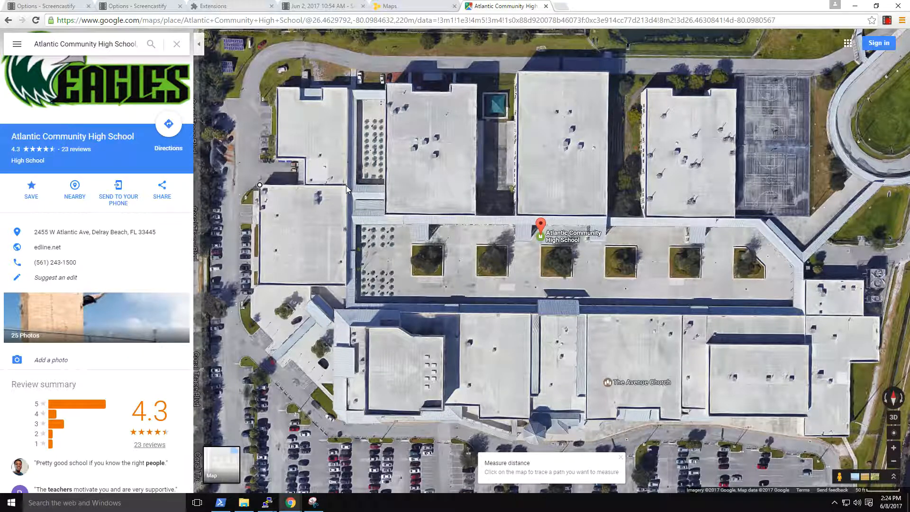
left_click(345, 185)
left_click_drag(346, 188, 350, 191)
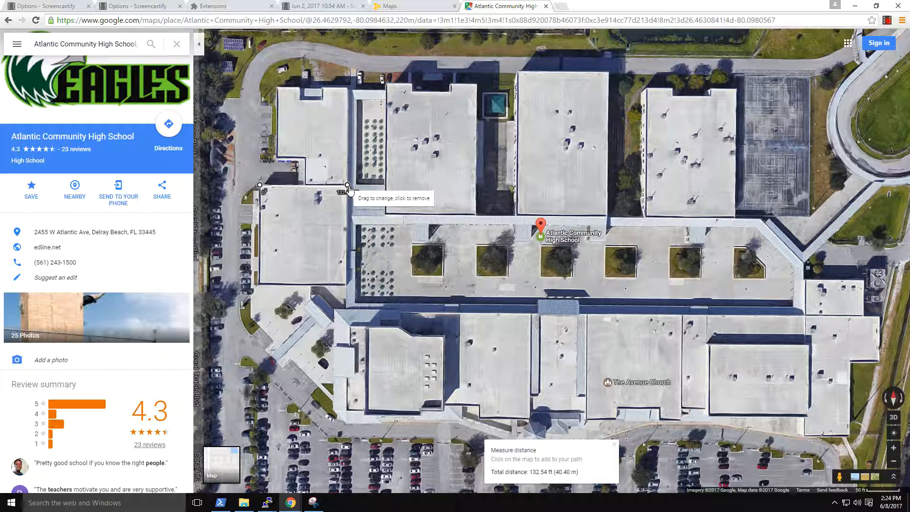
Return to HiveManager and check the map width in the 1st floor's edit settings, closing them without changes.
left_click(420, 8)
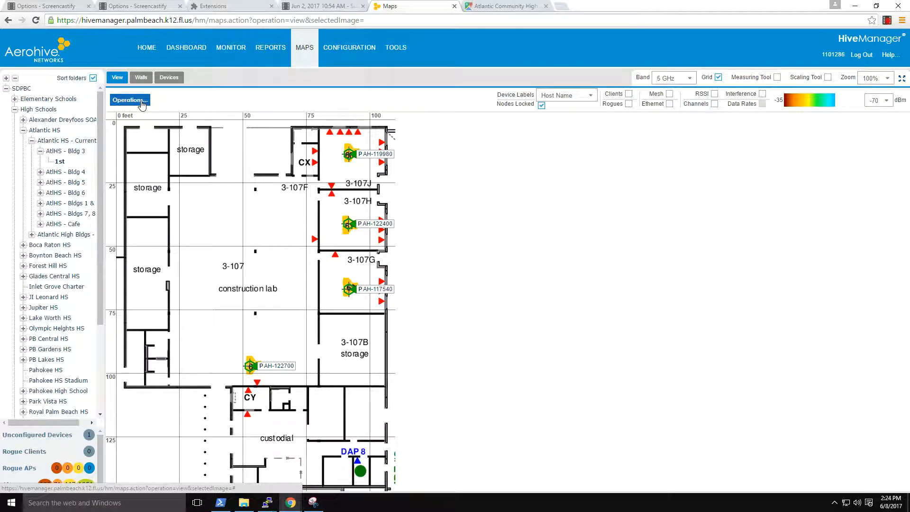
left_click(144, 102)
left_click(130, 128)
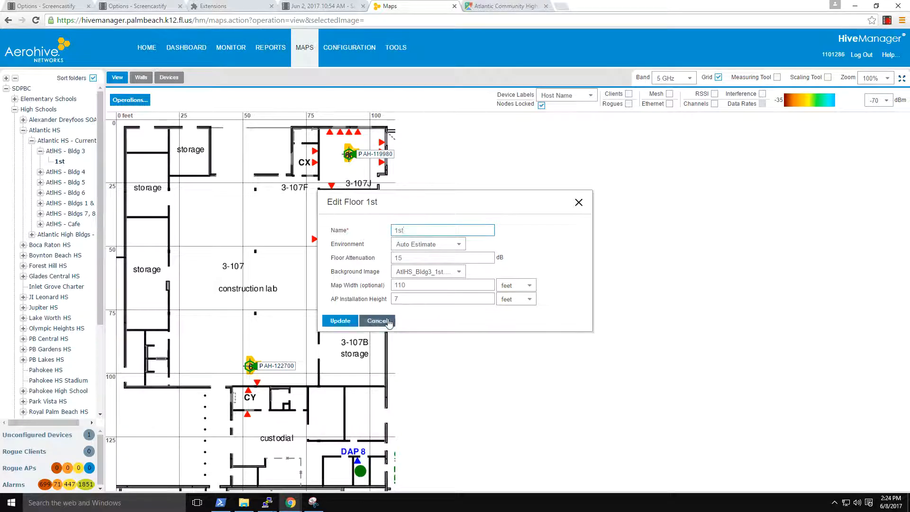
left_click(382, 321)
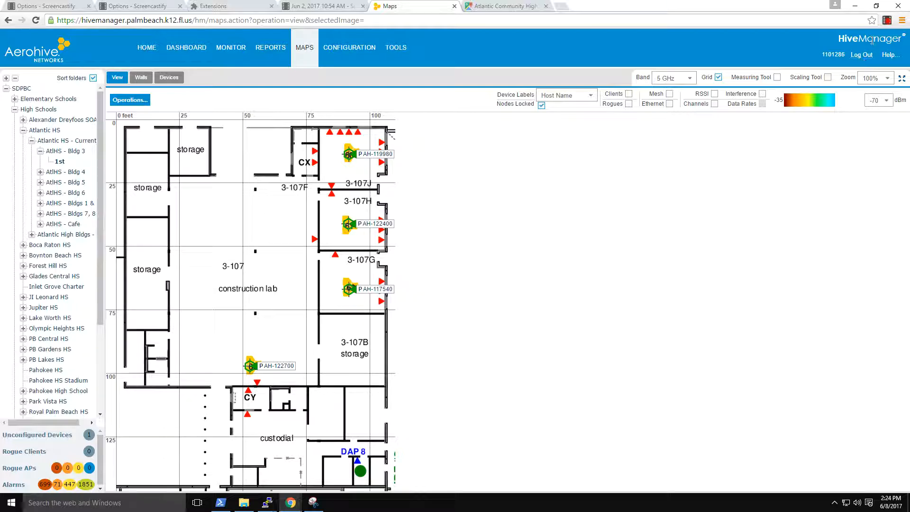
left_click(887, 21)
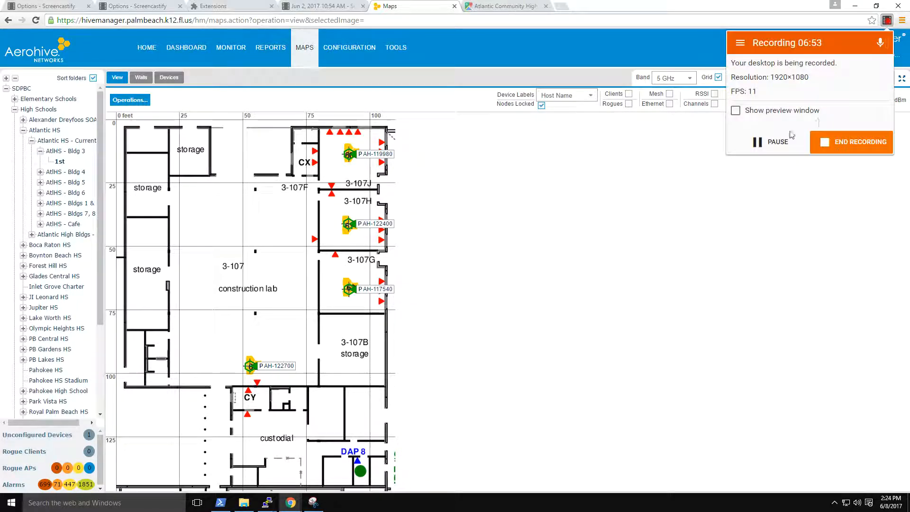